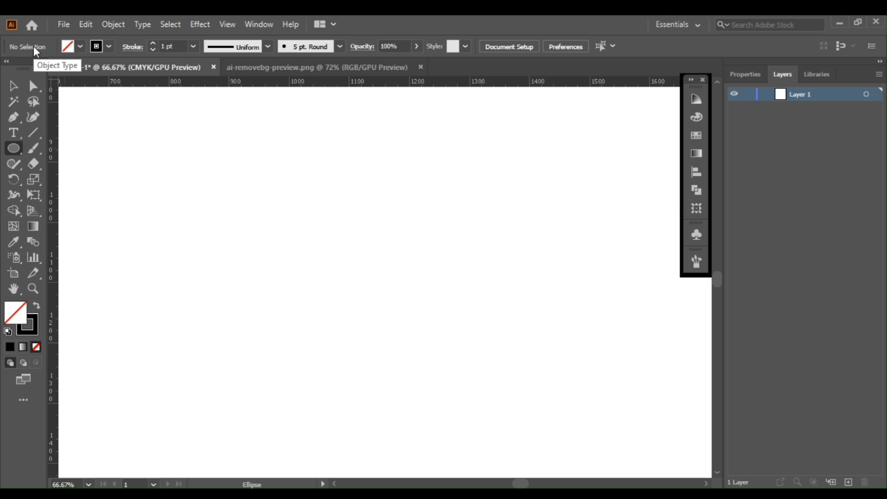
- Draw an unfilled circle about 120 px wide and scale an in-place copy about its centre to about 54 px
drag(348, 232, 385, 266)
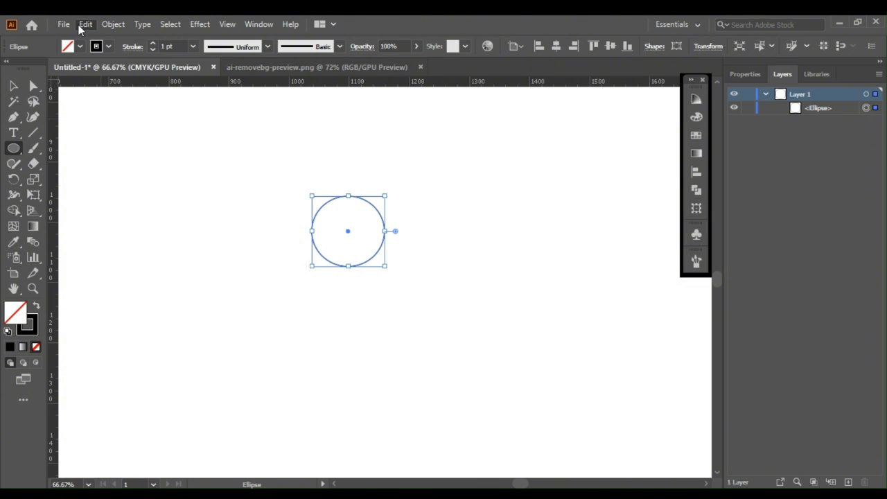
key(ctrl+c)
key(ctrl+shift+v)
drag(385, 265, 365, 247)
key(v)
click(104, 148)
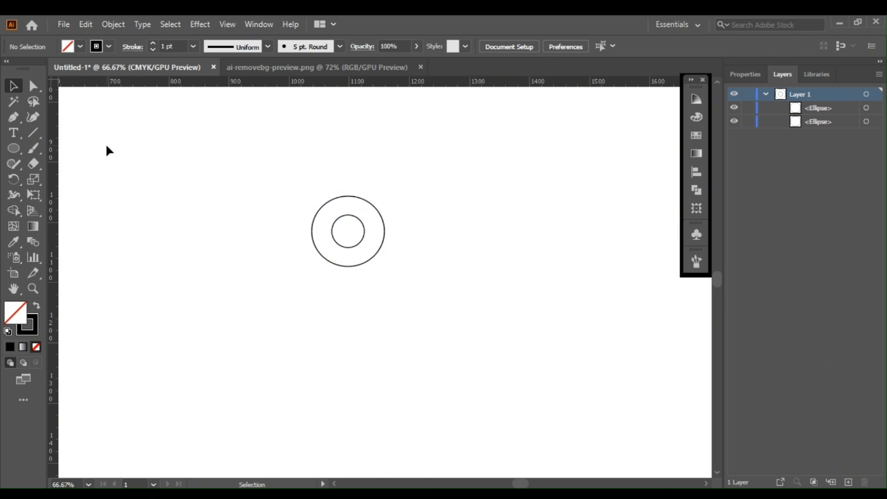
- Duplicate the inner circle in place and enlarge the copy proportionally upward until it touches the outer circle's top edge
click(353, 247)
key(ctrl+c)
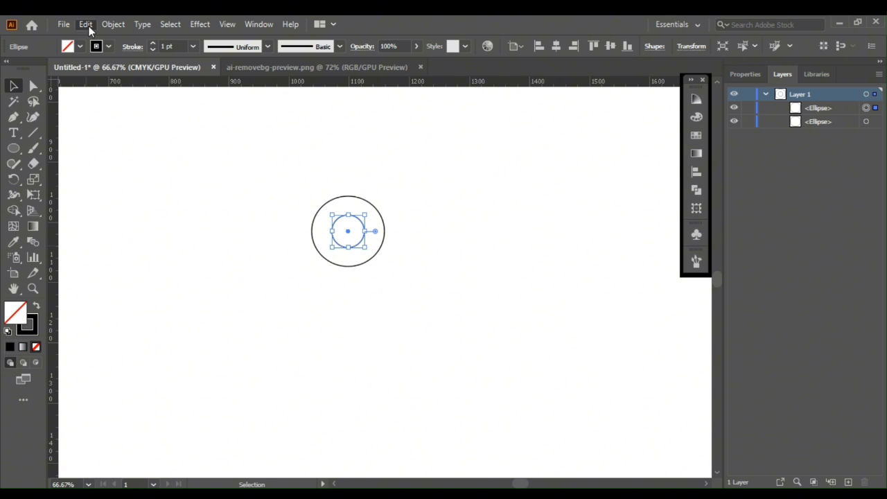
key(ctrl+shift+v)
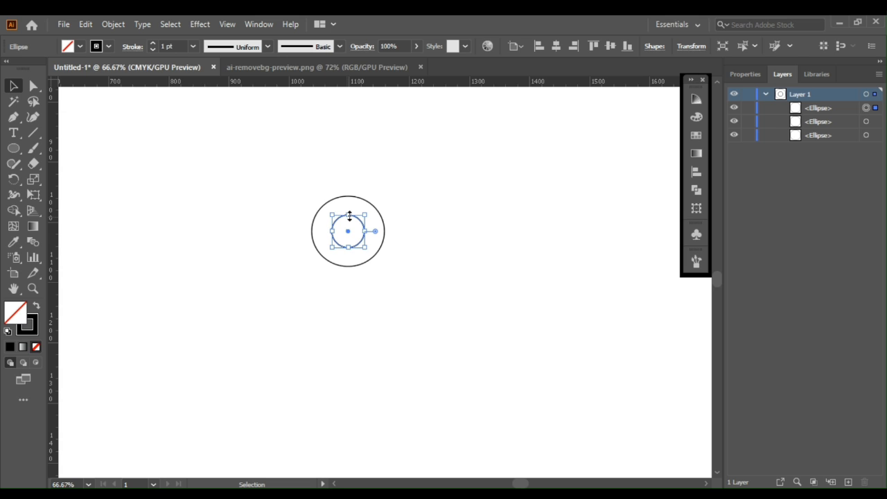
drag(349, 216, 350, 198)
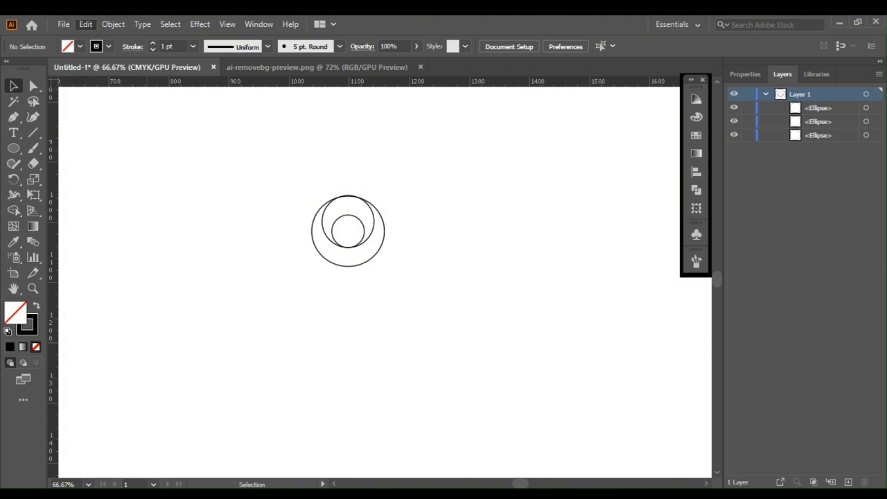
- Paste another inner-circle copy in place and enlarge it proportionally downward to about 84 px, touching the outer circle's bottom edge
key(ctrl+f)
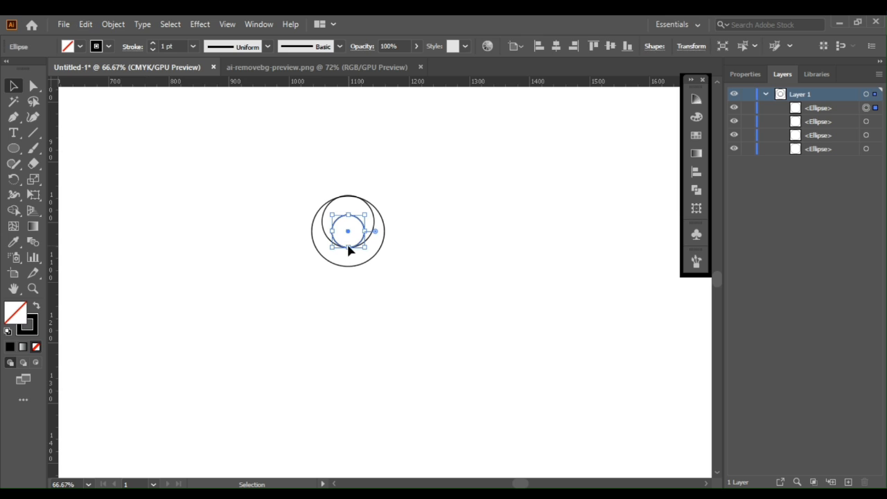
drag(349, 251, 349, 250)
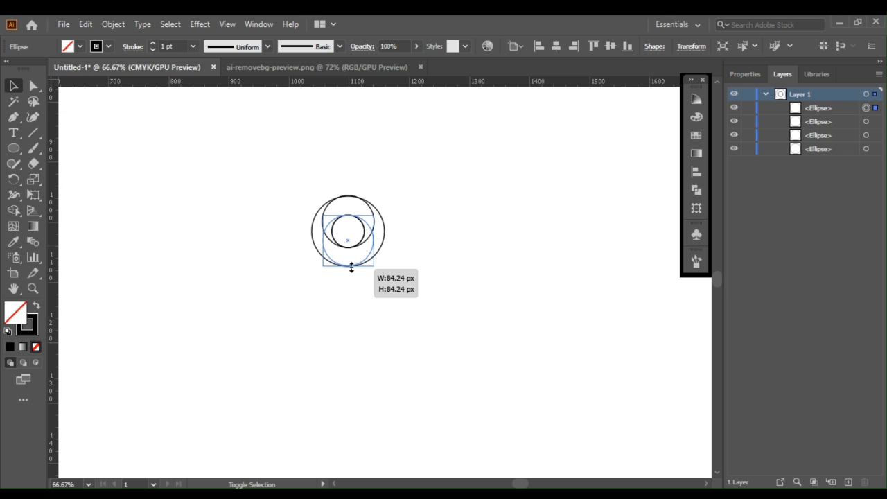
drag(351, 267, 351, 267)
click(377, 271)
- Fine-tune the upper intermediate circle's size so its top edge lines up with the outer circle's top edge
drag(257, 185, 425, 322)
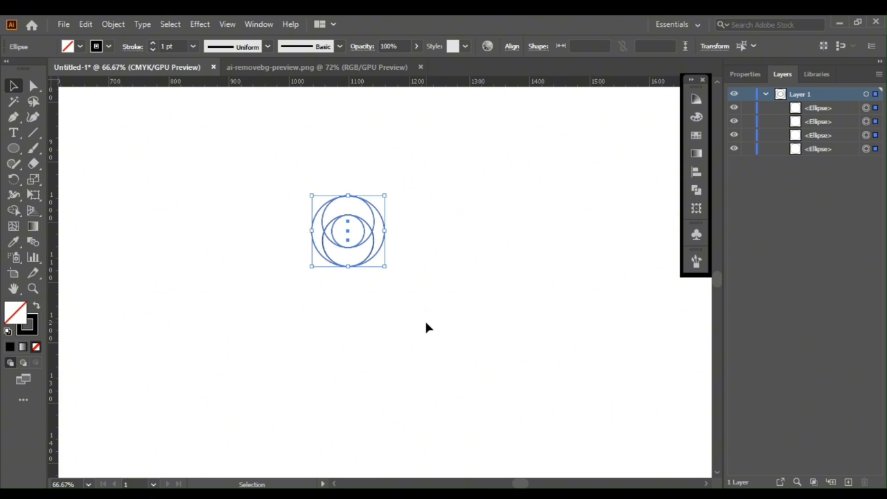
key(ctrl+plus)
key(ctrl+plus)
key(ctrl+plus)
key(ctrl+plus)
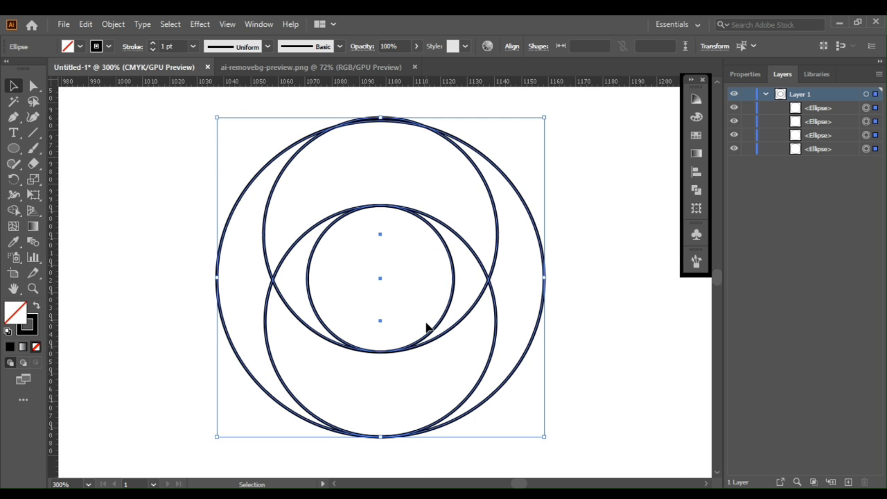
click(159, 187)
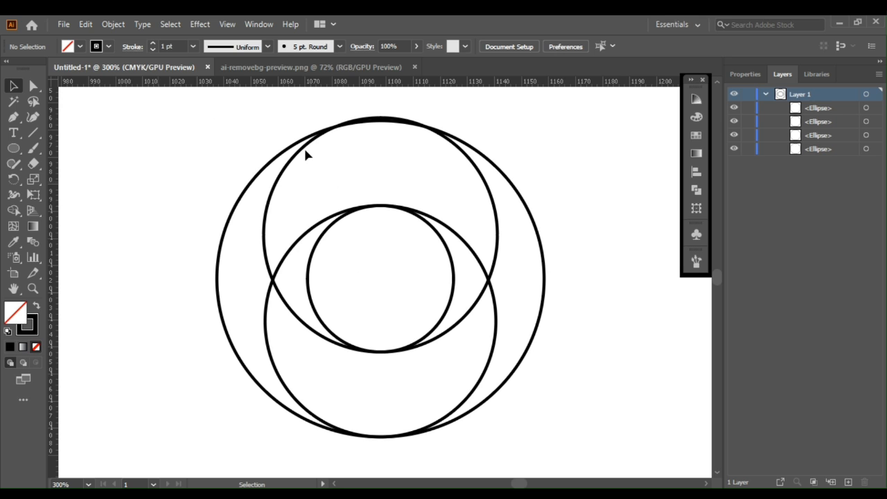
click(300, 154)
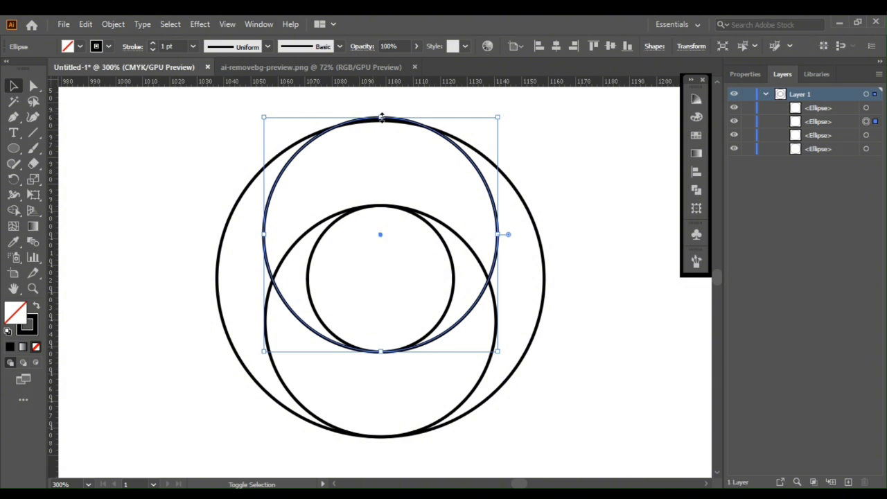
drag(381, 118, 382, 118)
click(240, 116)
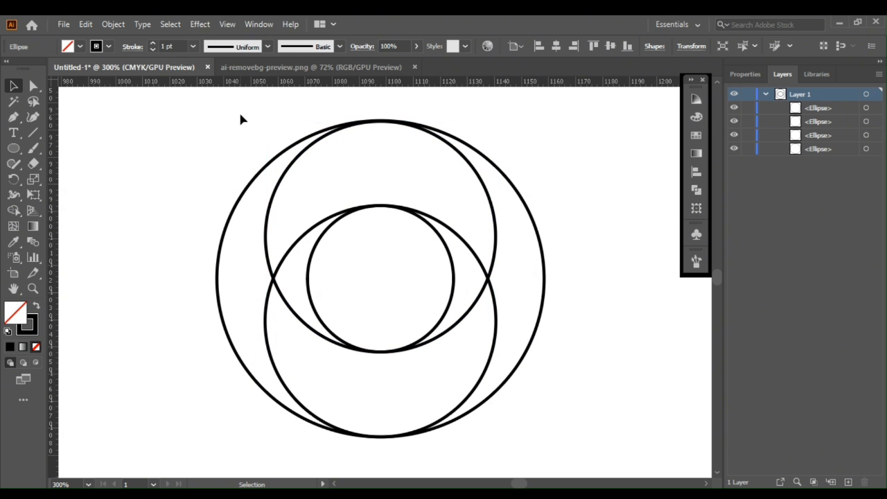
click(268, 305)
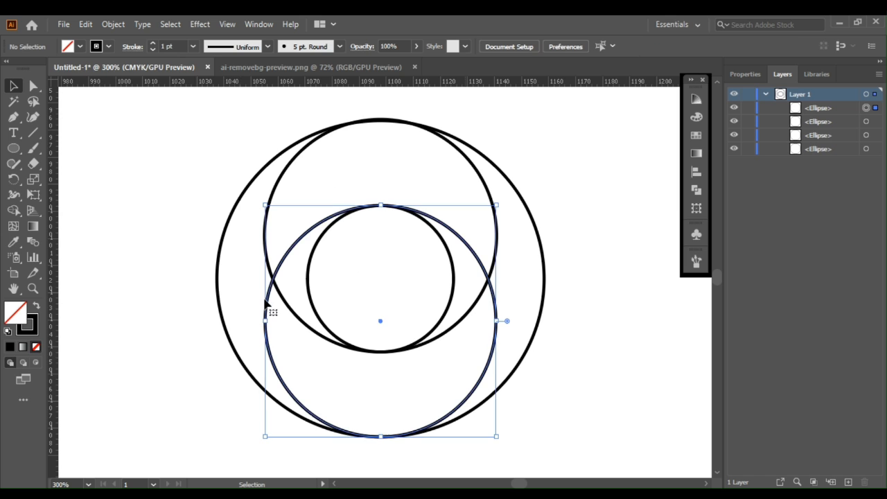
click(404, 335)
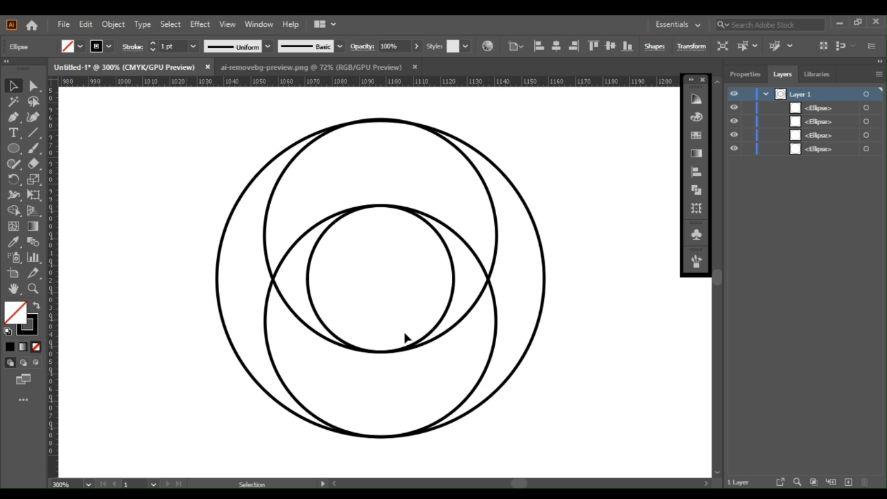
- Paste a copy of the inner circle in place and enlarge it proportionally leftward until it touches the outer circle's left edge
click(310, 278)
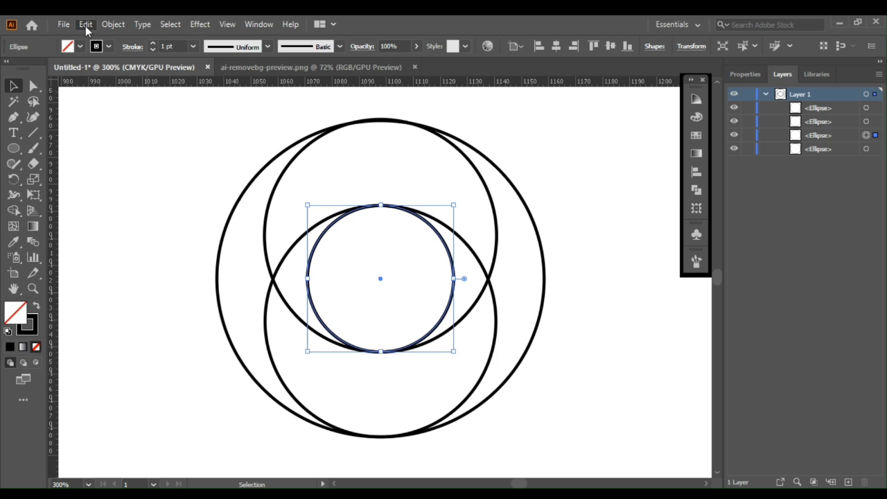
key(ctrl+f)
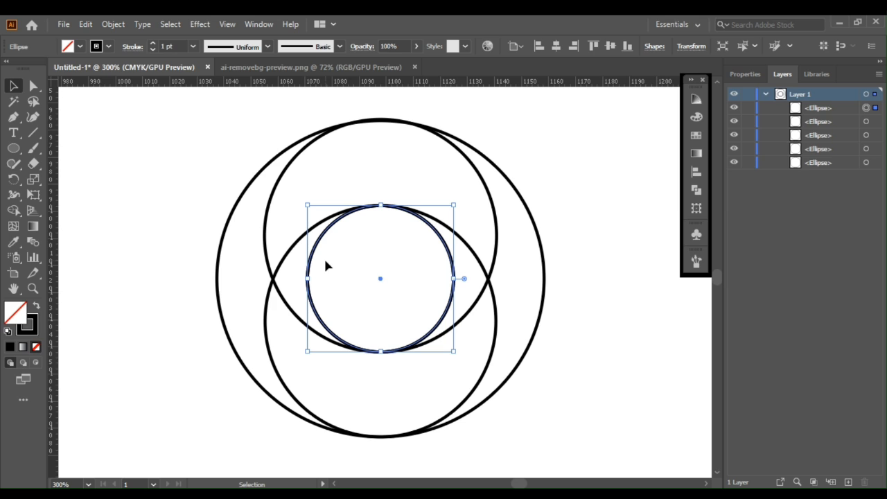
key(shift)
drag(307, 278, 229, 278)
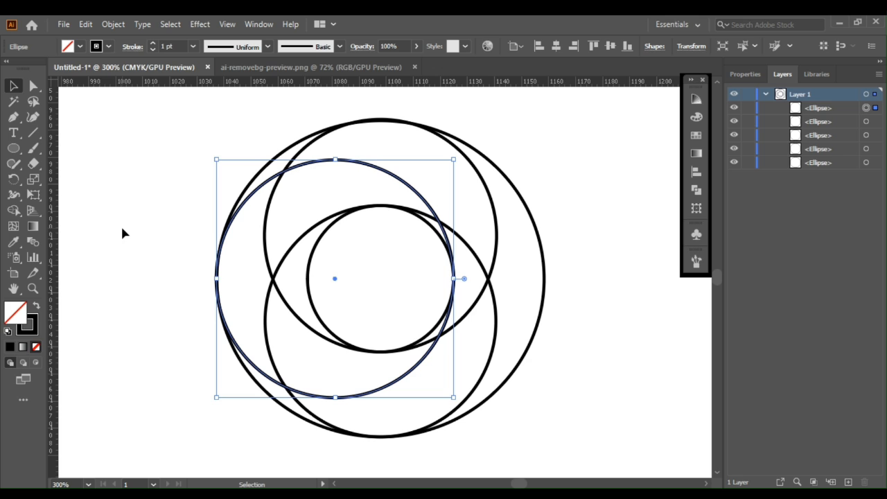
click(154, 194)
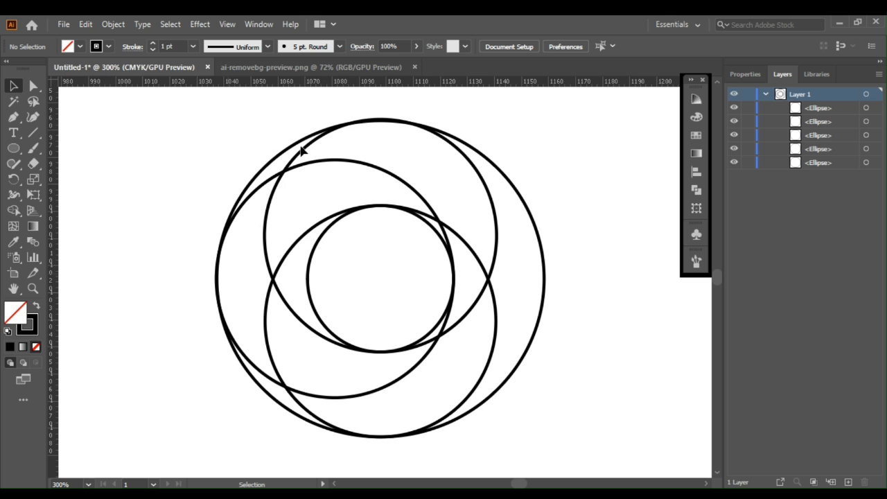
- Group all five circles and move an in-place copy of the group straight down so it partly overlaps the original
key(ctrl+a)
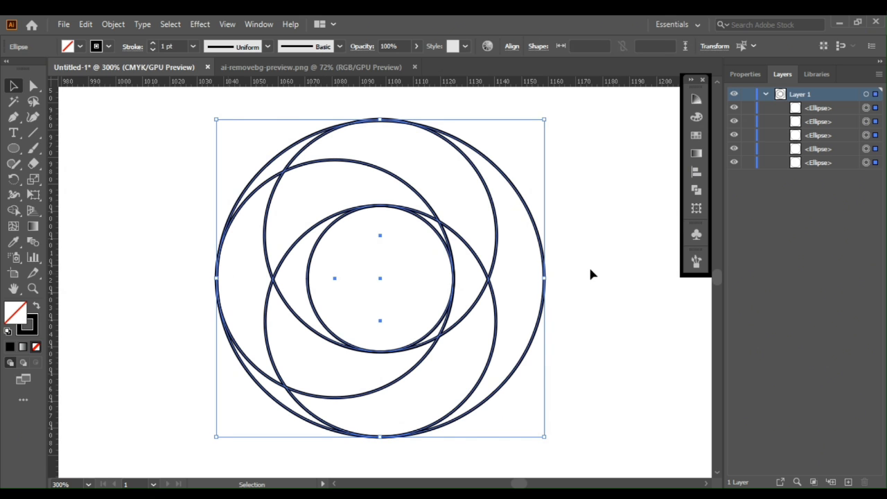
key(ctrl+g)
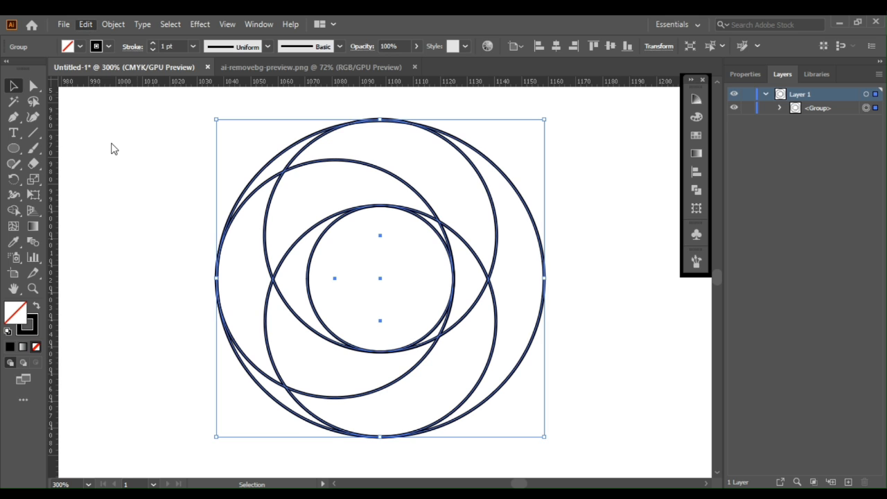
key(ctrl+f)
key(ctrl+minus)
key(ctrl+minus)
key(ctrl+d)
key(shift+Down)
key(shift+Down)
key(shift+Down)
key(shift+Down)
key(shift+Down)
key(shift+Down)
key(shift+Down)
key(shift+Down)
key(shift+Down)
key(shift+Down)
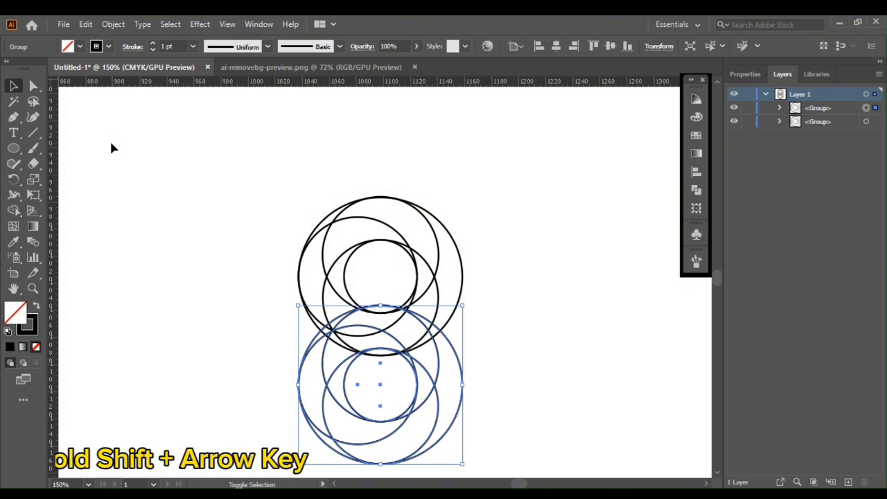
- Nudge the copied group down until its outer circle's top edge meets the bottom of the upper group's inner circle
key(Down)
key(Down)
key(Down)
key(Down)
key(ctrl+plus)
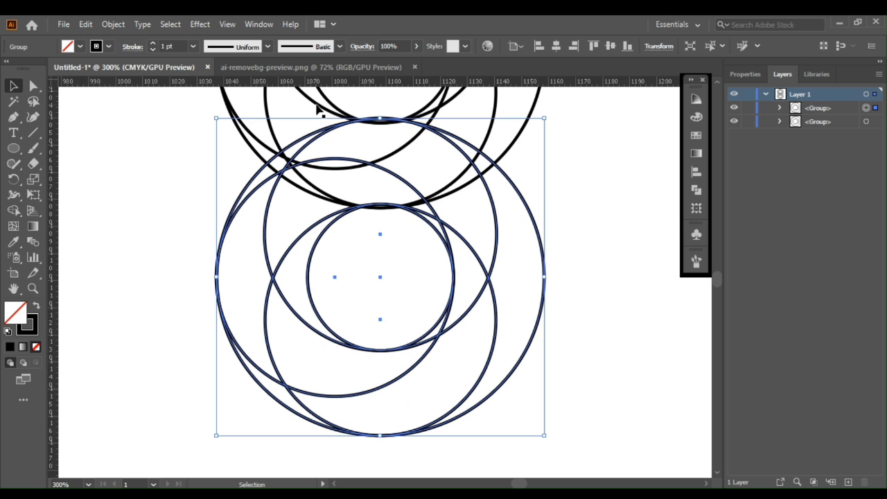
scroll(641, 296, up, 3)
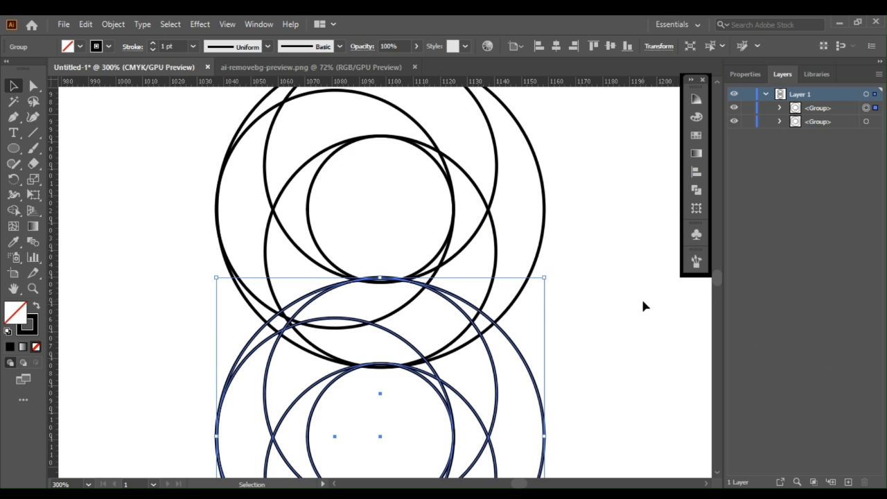
key(Down)
key(Down)
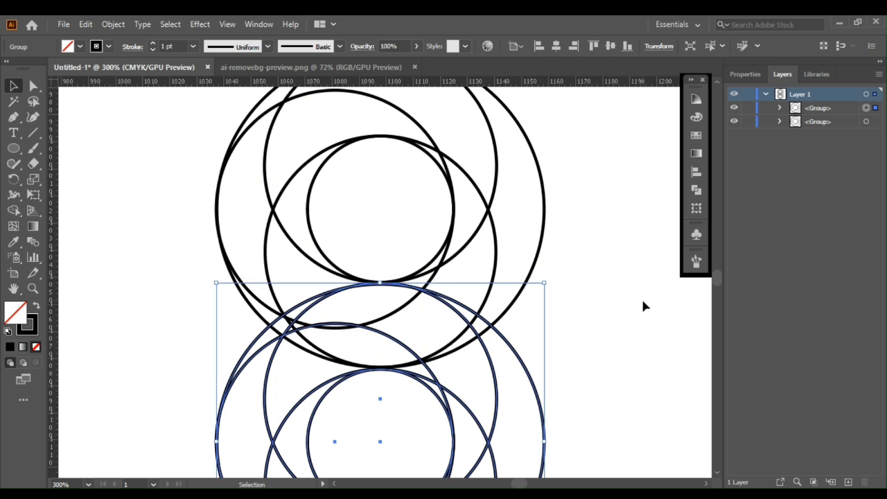
key(ctrl+shift+a)
key(ctrl+minus)
key(ctrl+minus)
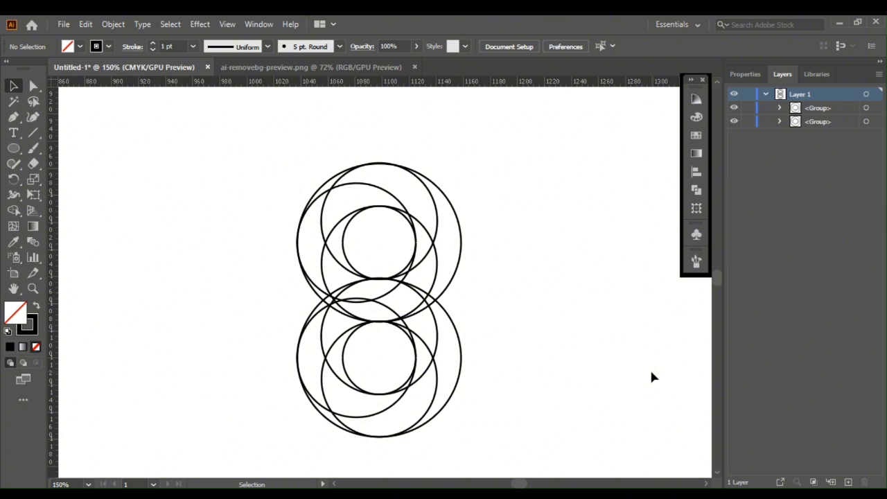
- Ungroup both circle groups and shift the lower off-centre circle horizontally until it touches the lower outer circle's right edge
key(ctrl+a)
key(ctrl+shift+g)
click(388, 413)
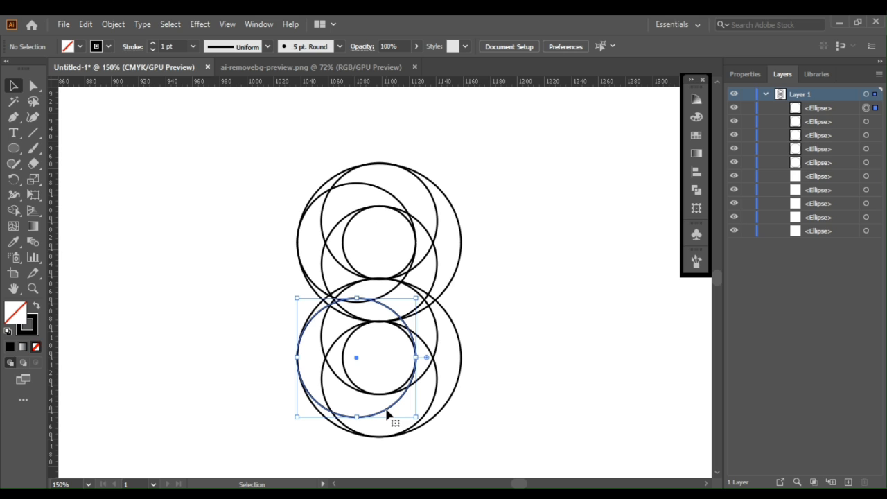
key(shift+Right)
key(shift+Right)
key(shift+Right)
key(shift+Right)
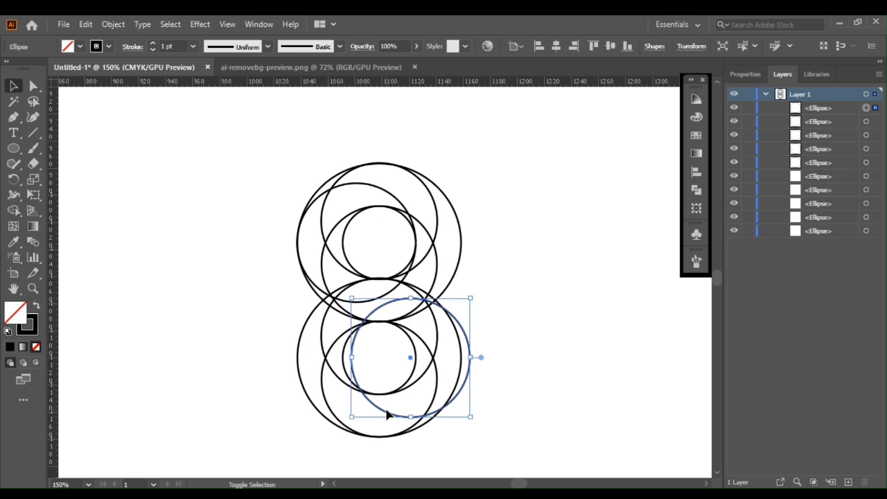
key(Left)
key(Left)
key(Left)
key(Left)
key(Left)
key(Left)
click(567, 395)
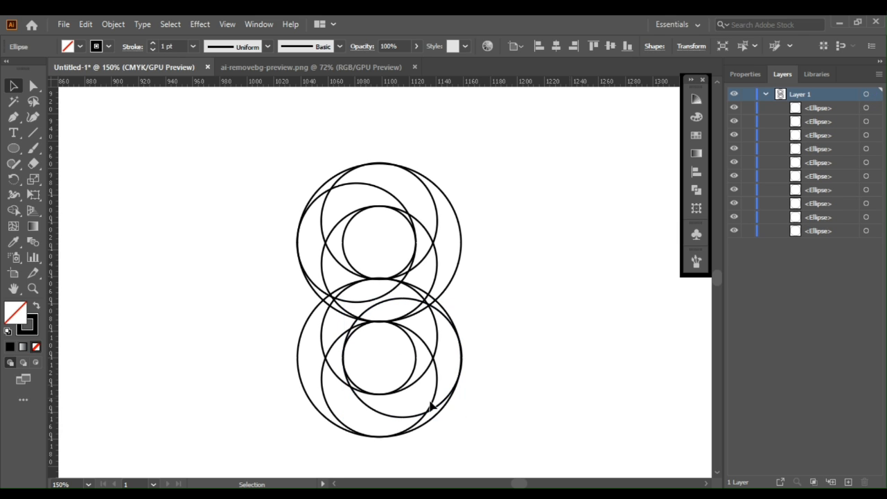
- Select all circles and use Shape Builder with black fill and no stroke to merge the S-shaped band between both rings
key(ctrl+a)
click(15, 212)
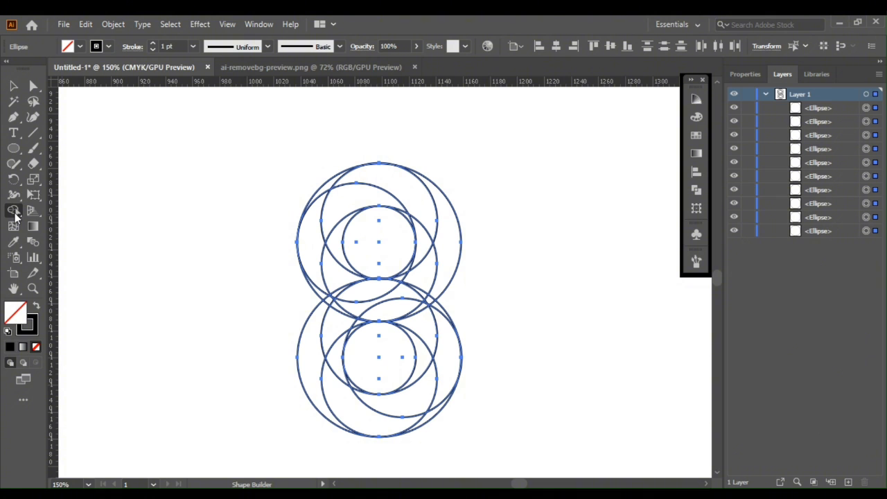
click(37, 307)
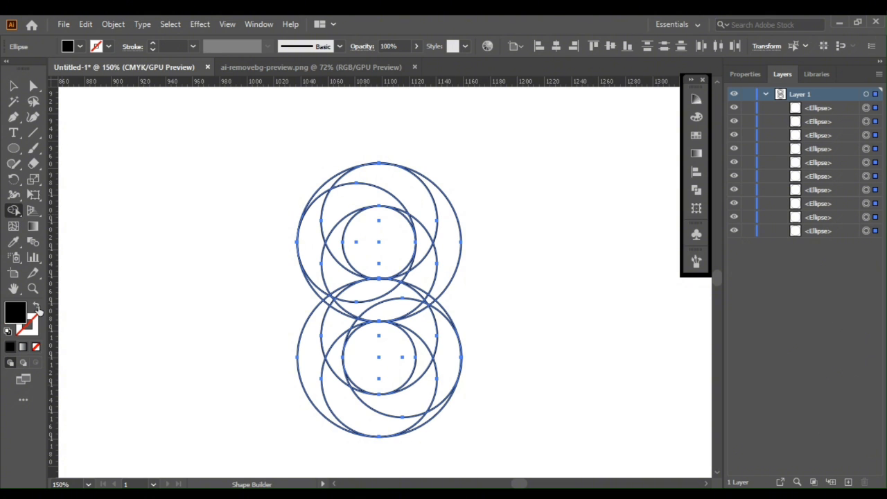
mouse_move(315, 360)
mouse_down()
mouse_move(336, 422)
mouse_move(340, 312)
mouse_move(333, 307)
mouse_move(337, 298)
mouse_move(425, 307)
mouse_move(433, 287)
mouse_move(408, 281)
mouse_move(389, 291)
mouse_move(400, 293)
mouse_move(387, 308)
mouse_up()
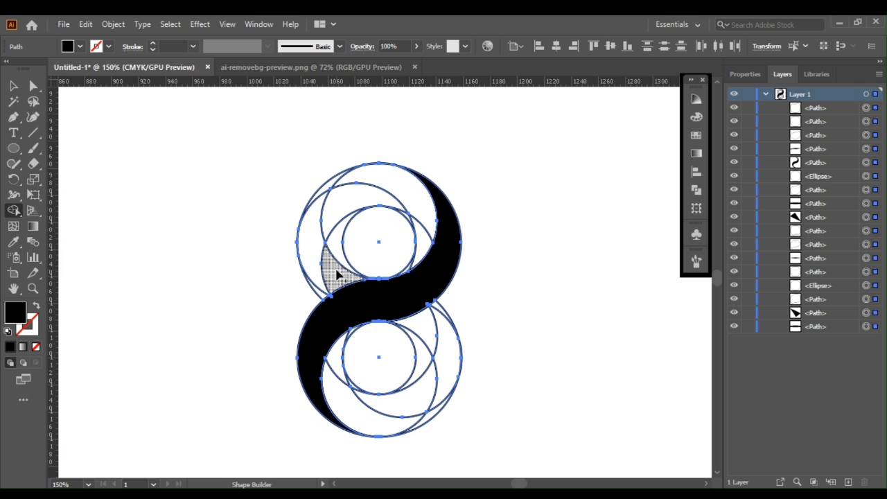
- Merge the remaining ring regions around the upper and lower inner circles into black curved segments, leaving both centres unfilled
mouse_move(338, 275)
mouse_down()
mouse_move(359, 282)
mouse_move(402, 212)
mouse_move(323, 218)
mouse_up()
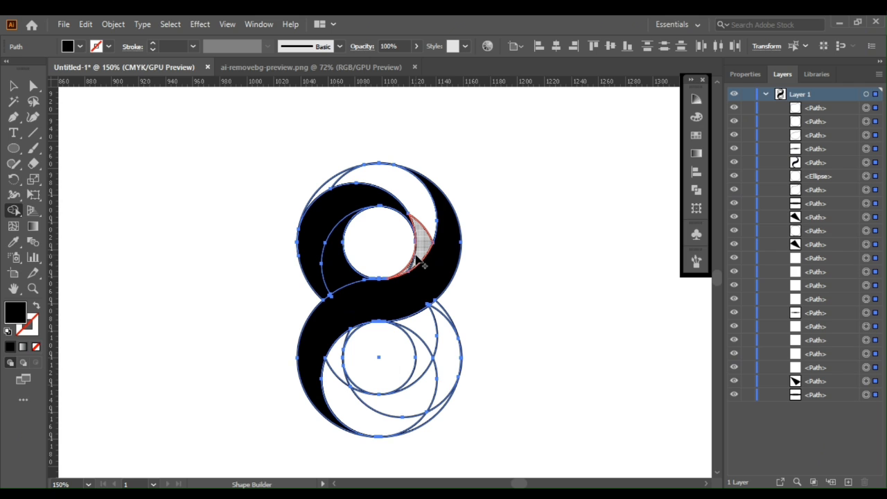
mouse_move(417, 259)
mouse_down()
mouse_move(417, 197)
mouse_move(423, 223)
mouse_up()
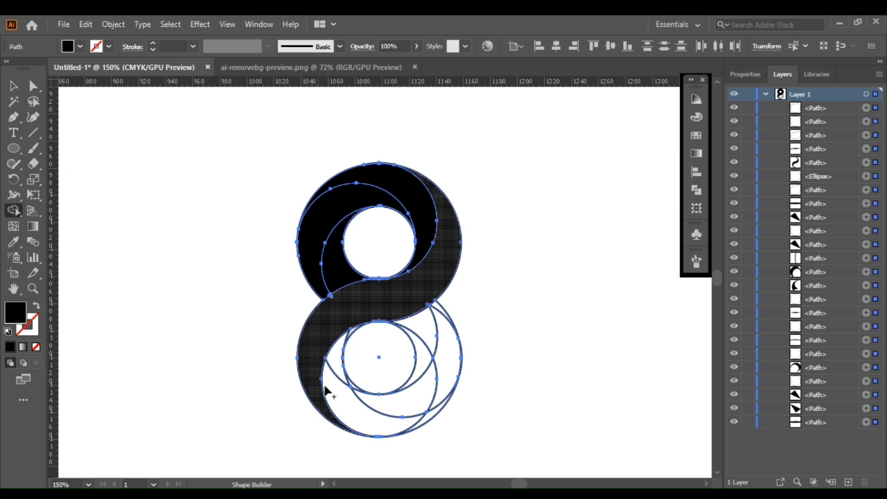
click(326, 390)
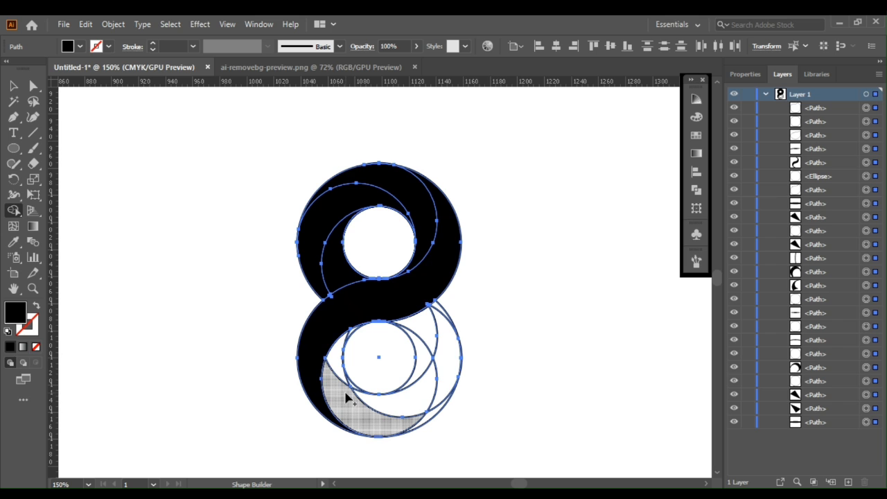
mouse_move(347, 397)
mouse_down()
mouse_move(336, 374)
mouse_move(341, 355)
mouse_up()
mouse_move(391, 404)
mouse_down()
mouse_move(367, 400)
mouse_move(355, 389)
mouse_move(388, 403)
mouse_up()
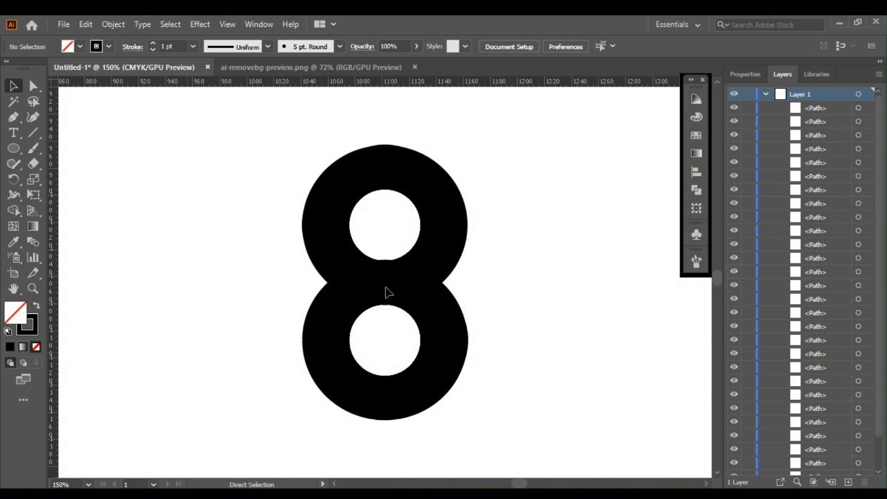
- Fill all segments of the figure 8 with a linear black-to-blue gradient at 0°
key(ctrl+a)
click(696, 154)
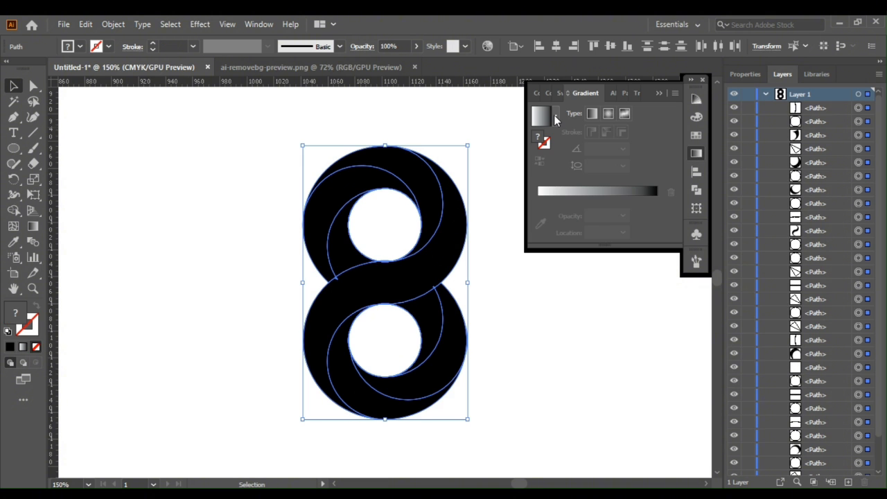
click(555, 120)
click(481, 142)
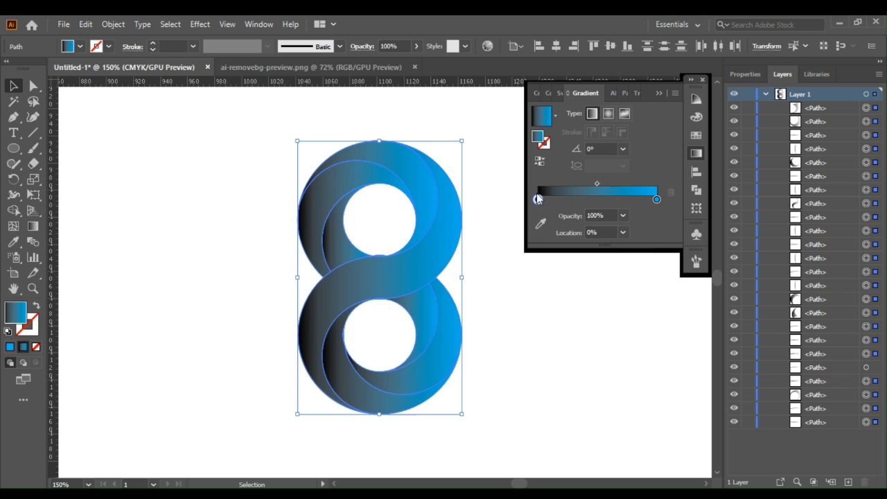
- Change the gradient's black stop to dark navy at 100% opacity for all segments, and deselect the artwork
double_click(538, 199)
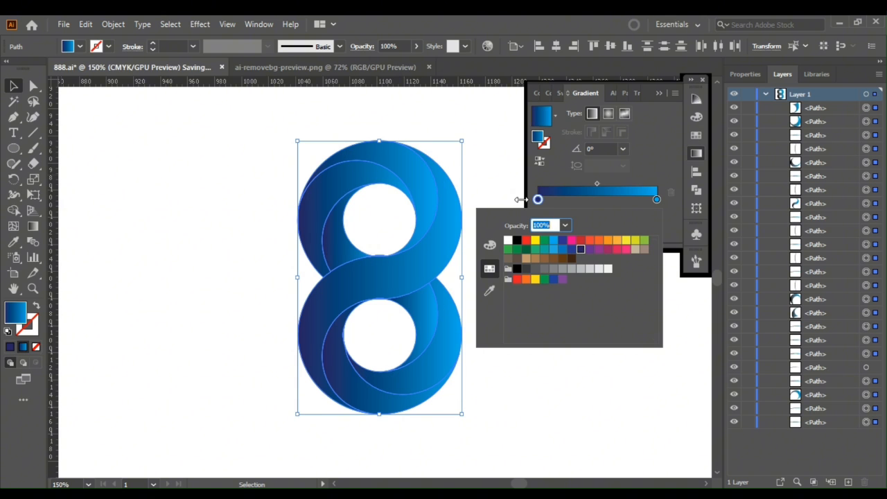
click(20, 86)
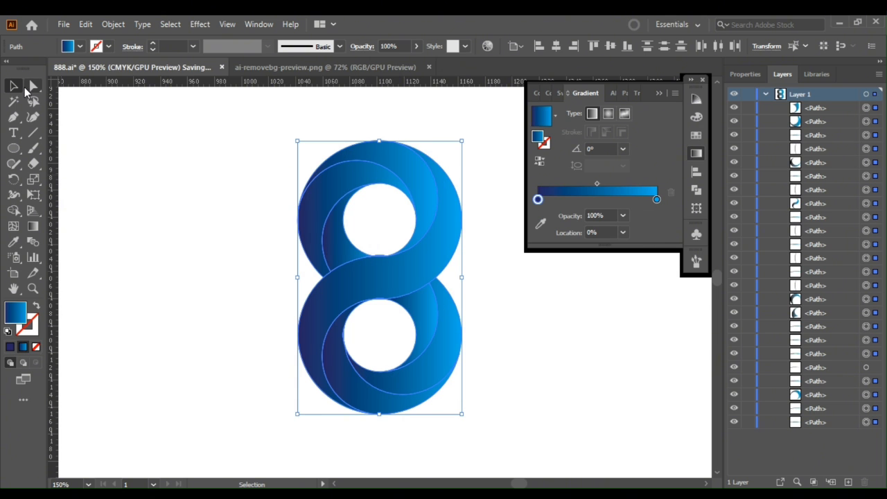
click(153, 195)
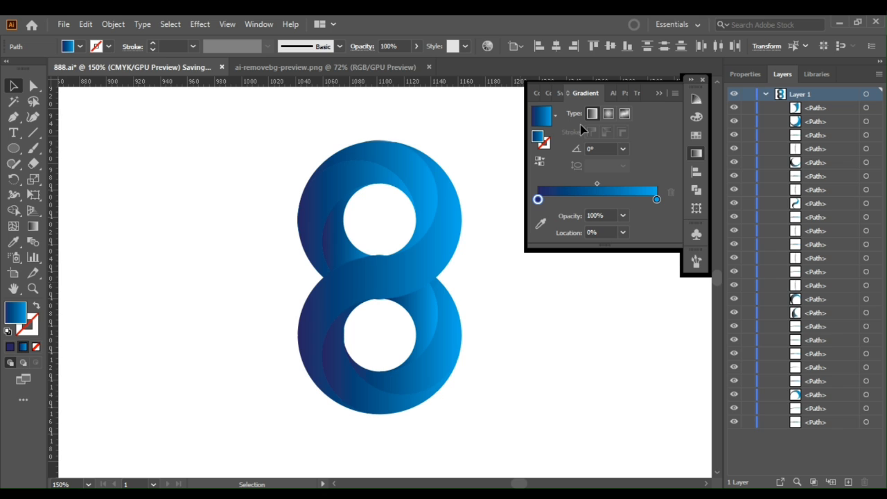
click(660, 95)
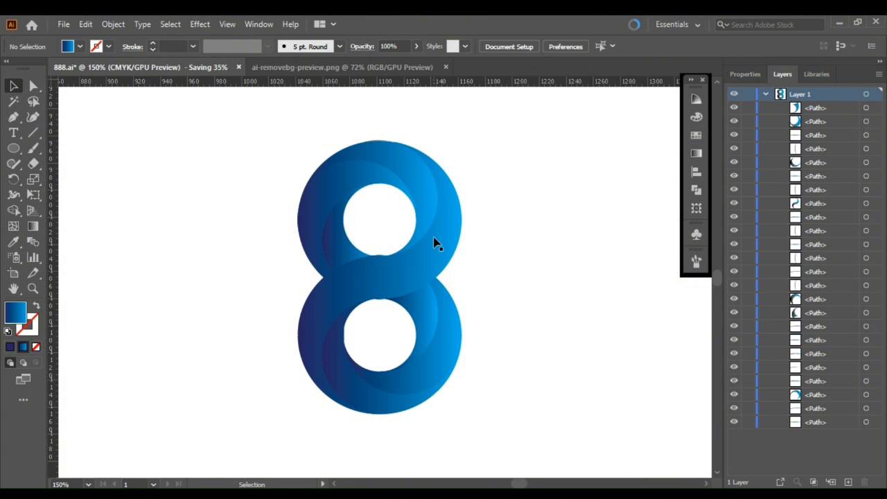
- Angle the gradient of the upper ring's inner-left crescent diagonally, from navy at its upper left to light blue at its lower right
click(335, 239)
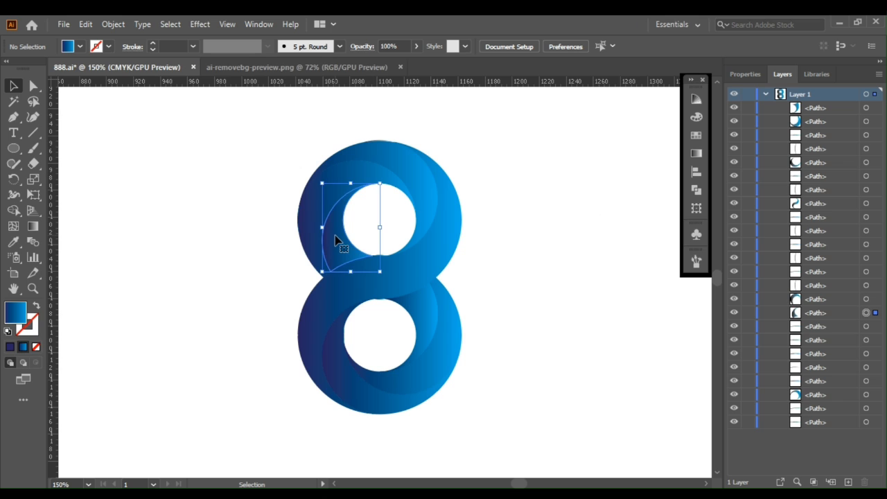
key(g)
drag(386, 230, 373, 286)
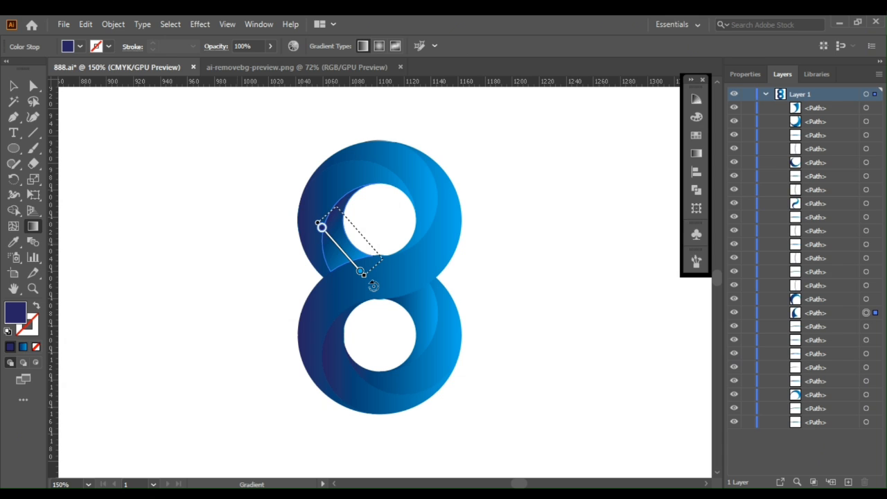
drag(372, 285, 374, 284)
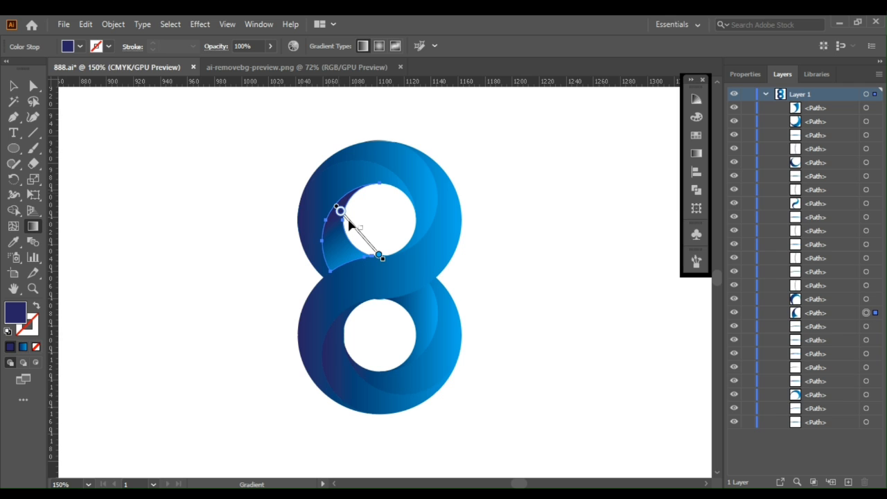
click(14, 85)
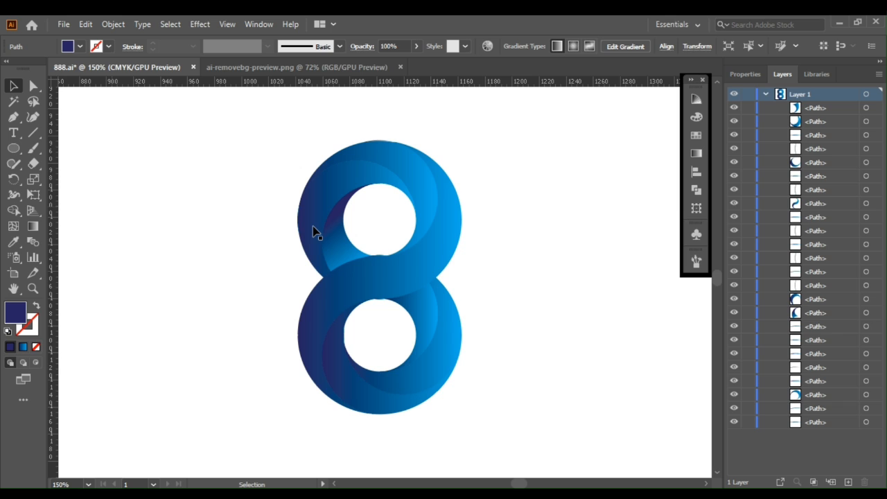
- Shift the navy stop slightly inward on the horizontal gradient of the curved segment along the upper ring's left side
click(313, 232)
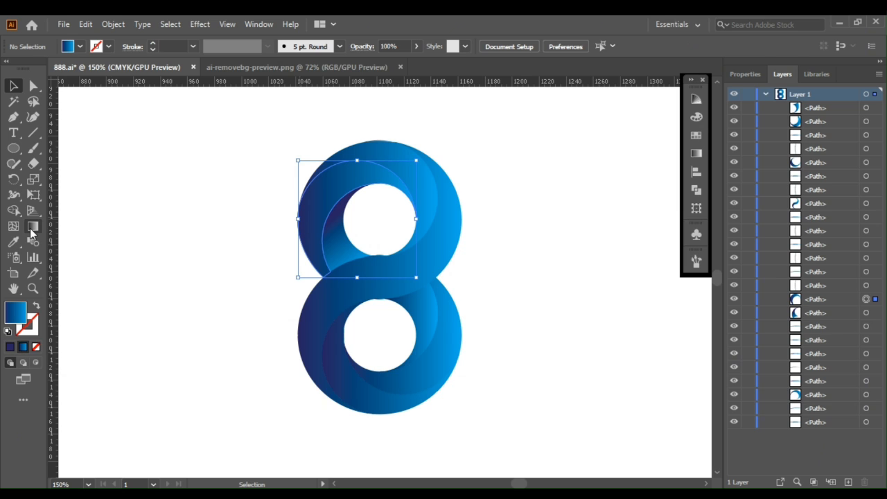
key(g)
click(296, 219)
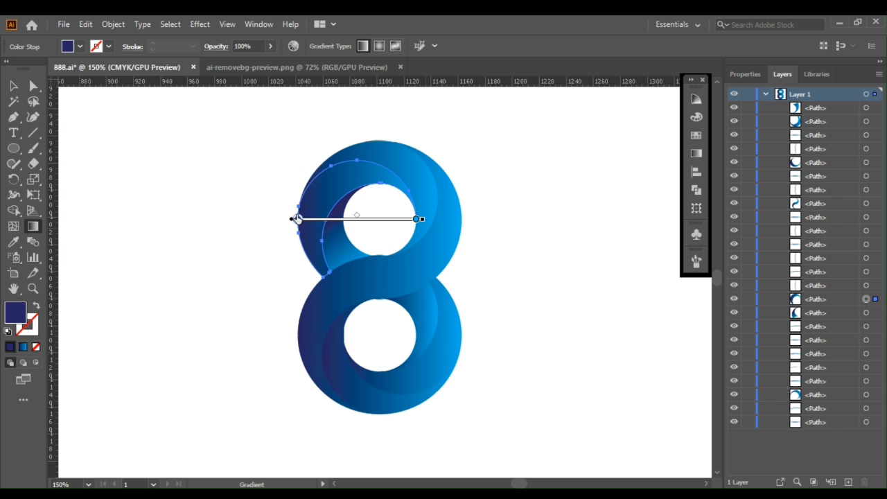
drag(297, 220, 303, 222)
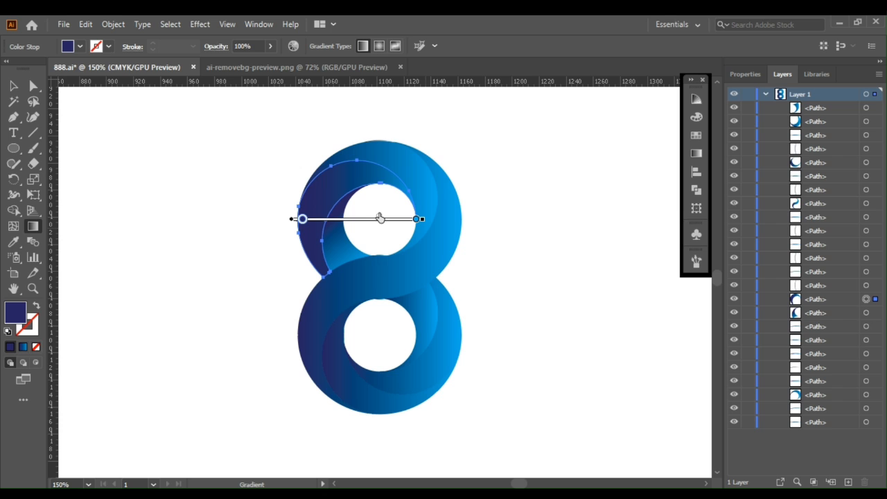
key(v)
click(265, 225)
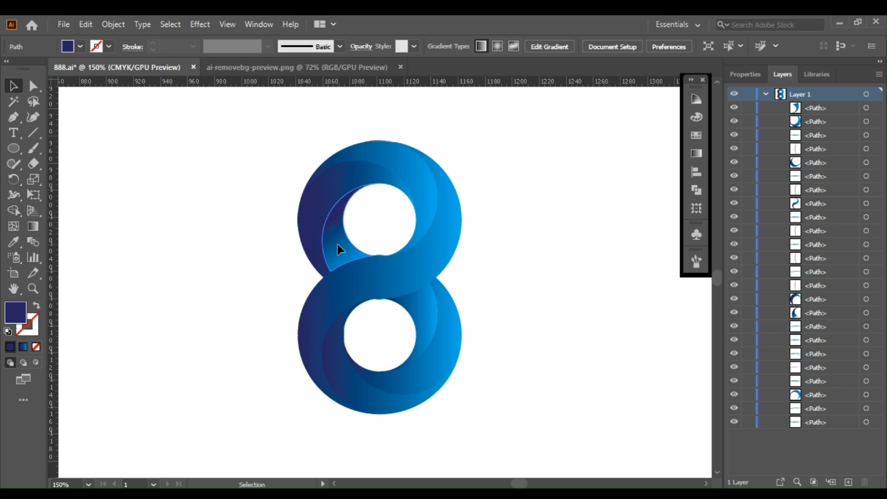
- Move the inner-left crescent's diagonal gradient slightly up and left to brighten its lower end
click(339, 248)
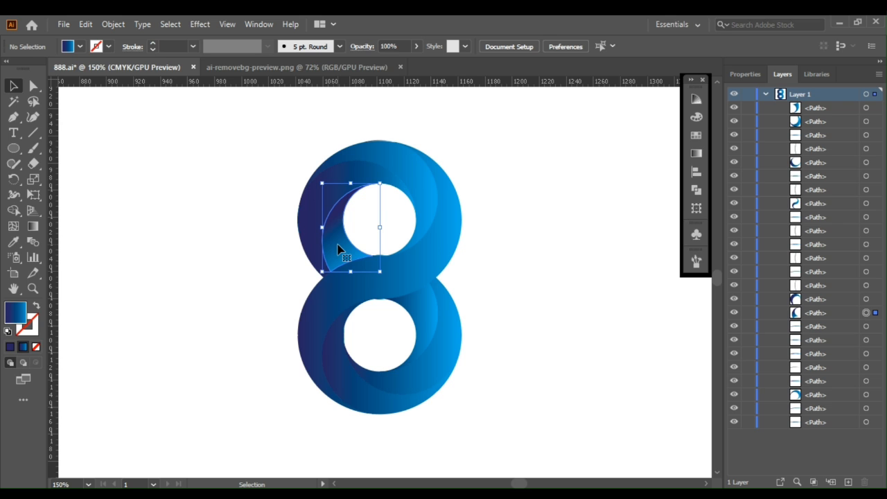
click(33, 228)
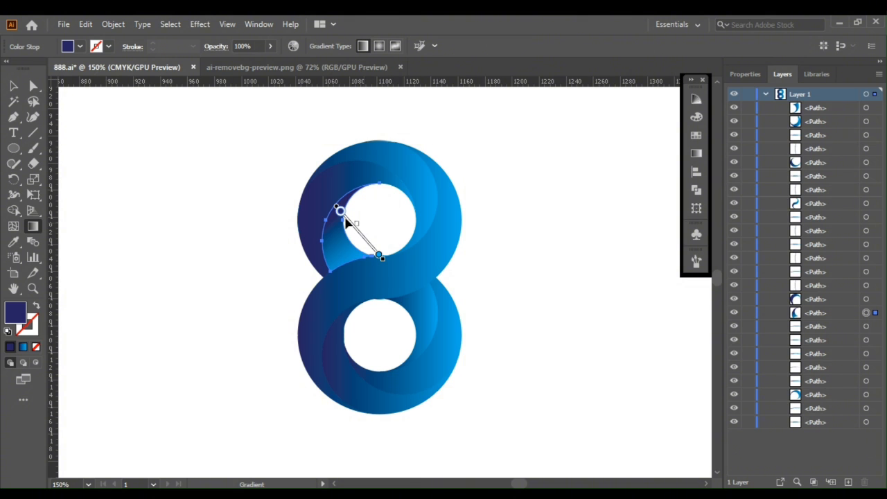
mouse_move(346, 222)
mouse_down()
mouse_move(341, 214)
mouse_move(346, 223)
mouse_up()
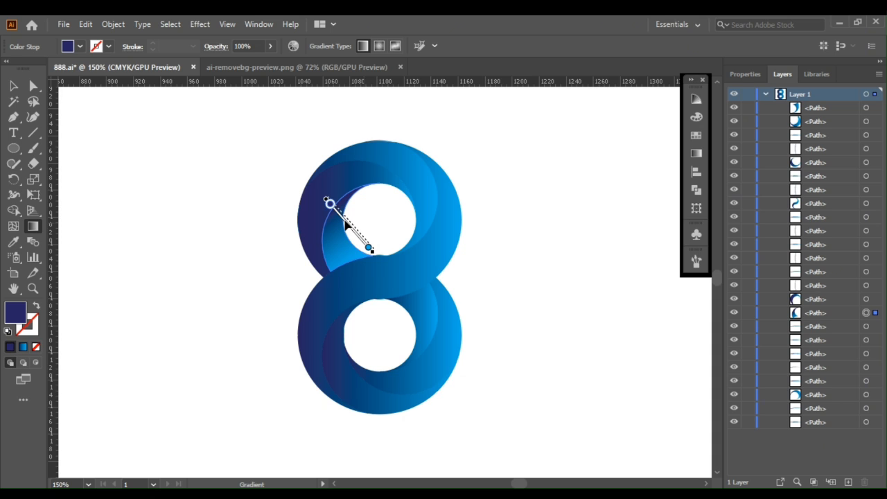
drag(345, 222, 347, 220)
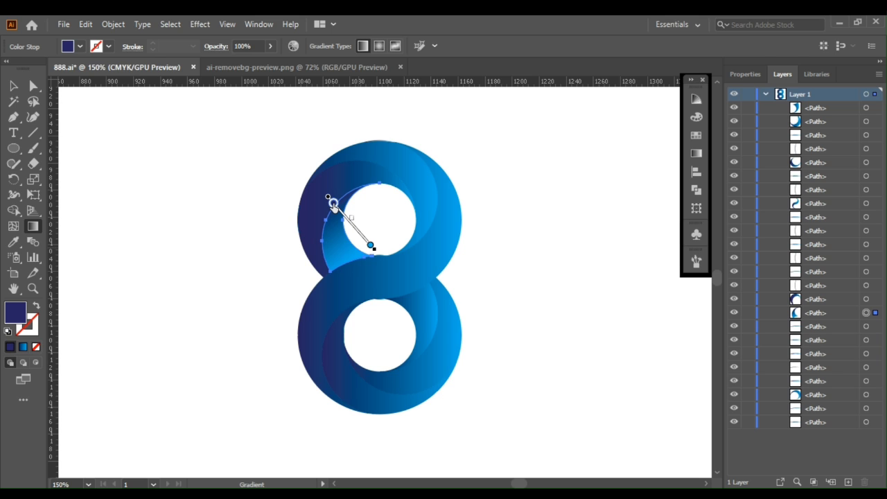
key(v)
click(161, 244)
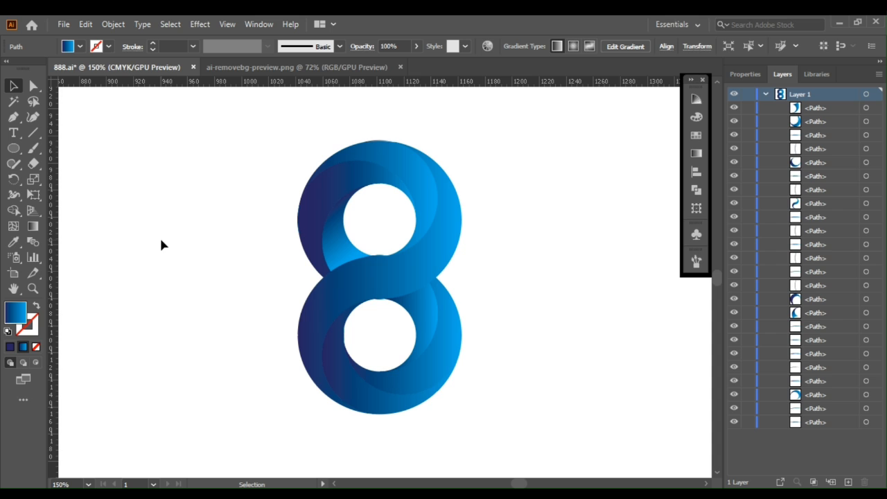
- Select the curved segment across the upper ring's top and start editing its gradient
drag(325, 187, 30, 225)
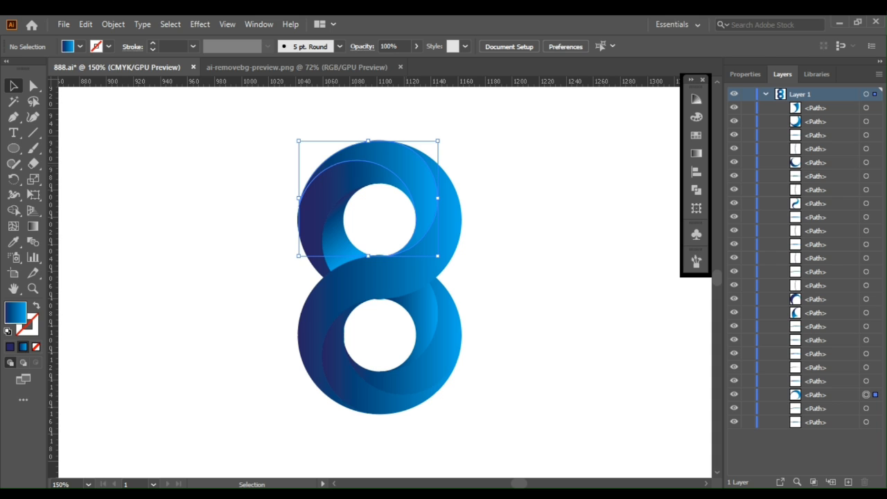
key(g)
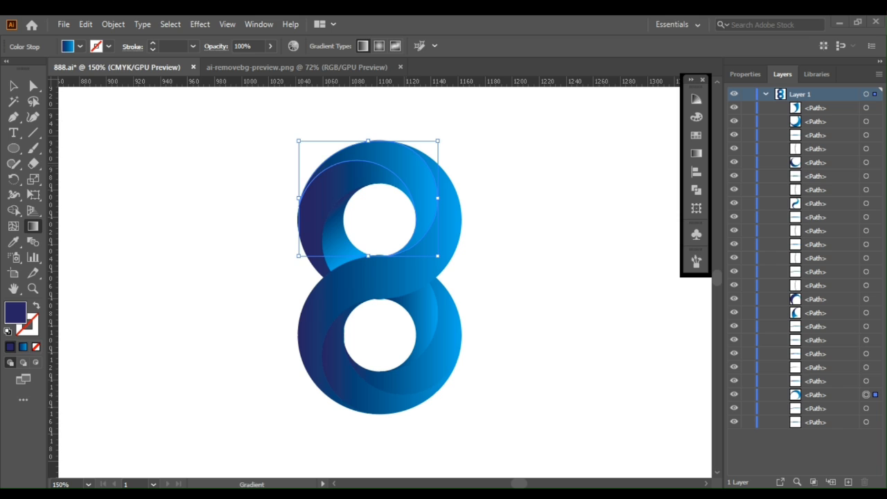